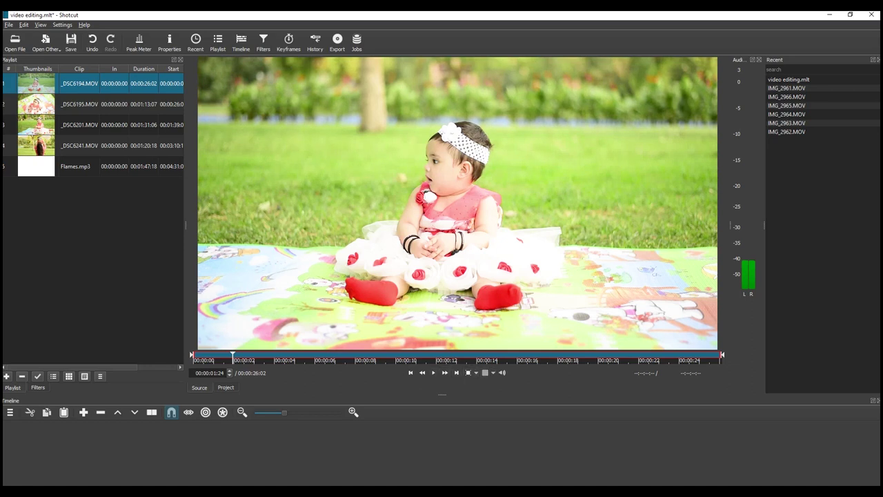
Trim _DSC6194.MOV to a 00:00:04:20 segment starting at 00:00:05:19 and append it to the timeline
{"action": "mouse_move", "coordinate": [191, 355]}
{"action": "left_mouse_down"}
{"action": "mouse_move", "coordinate": [242, 355]}
{"action": "mouse_move", "coordinate": [192, 355]}
{"action": "left_mouse_up"}
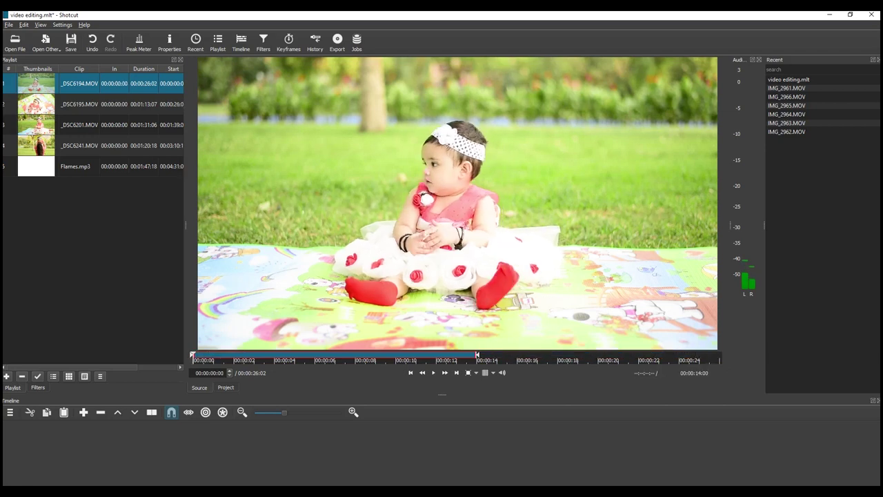
{"action": "key", "text": "End"}
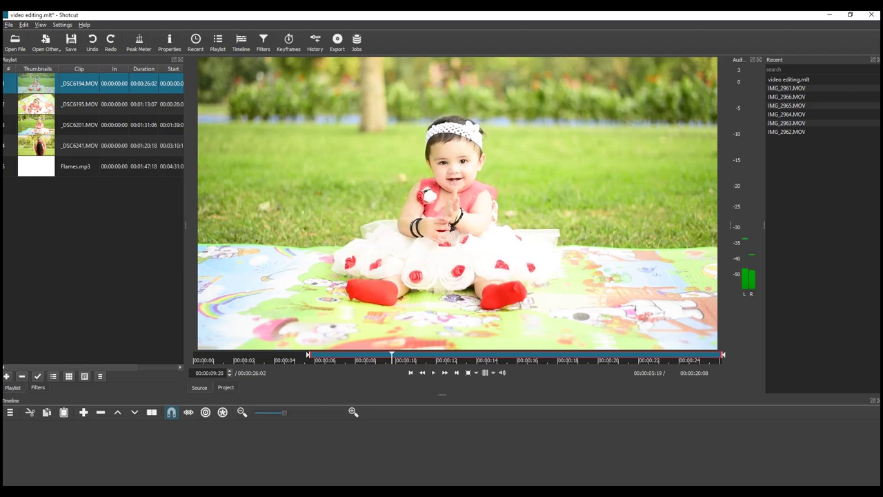
{"action": "key", "text": "o"}
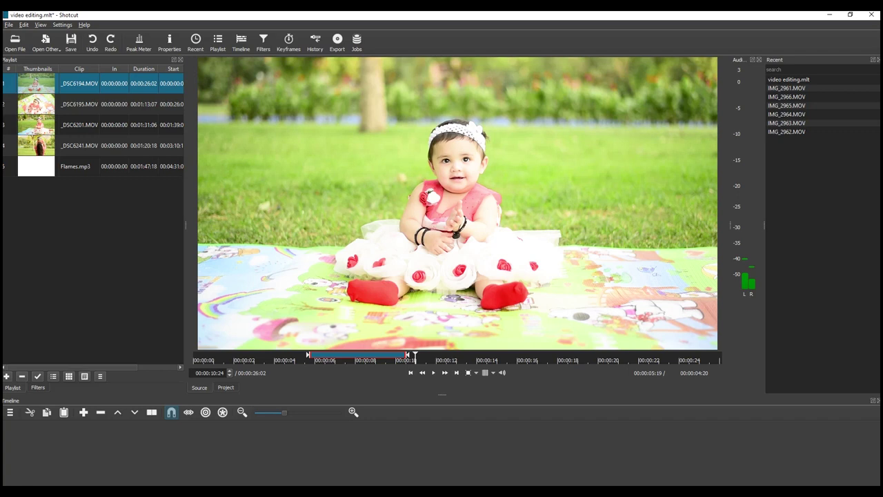
{"action": "key", "text": "a"}
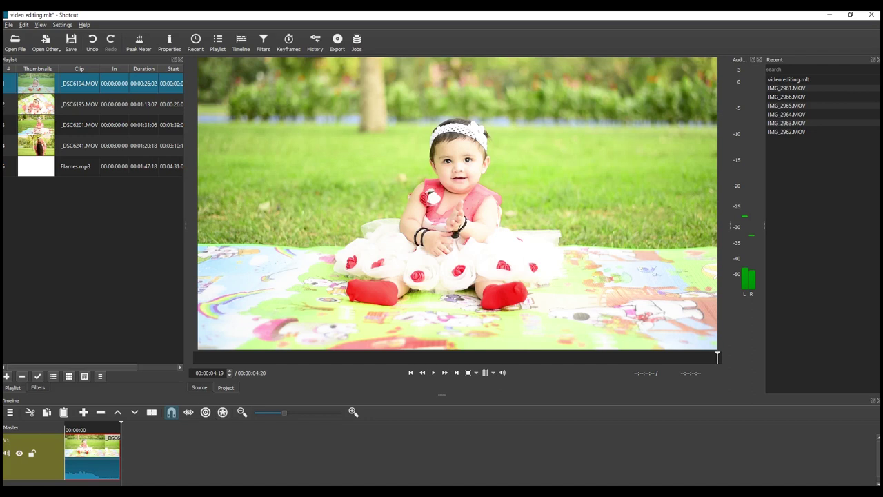
Play back the first clip on the timeline to check its content
{"action": "left_click_drag", "start_coordinate": [121, 426], "coordinate": [93, 426]}
{"action": "key", "text": "space"}
{"action": "key", "text": "space"}
{"action": "key", "text": "space"}
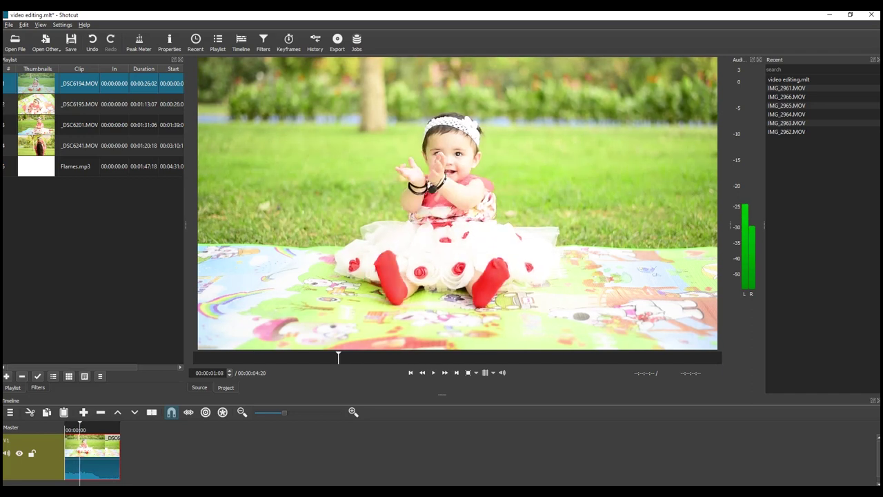
Trim _DSC6194.MOV to a 00:00:03:09 segment starting at 00:00:20:02 and place it on track V1 after the first clip
{"action": "key", "text": "Escape"}
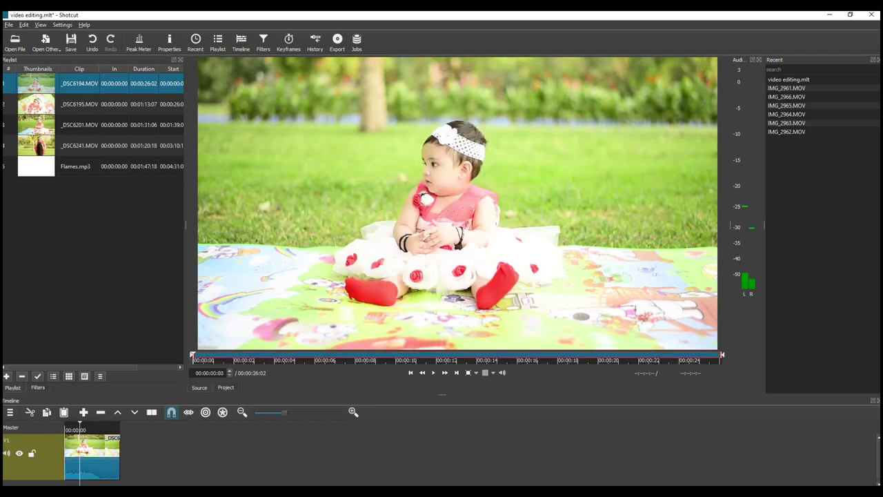
{"action": "left_click_drag", "start_coordinate": [193, 354], "coordinate": [464, 355]}
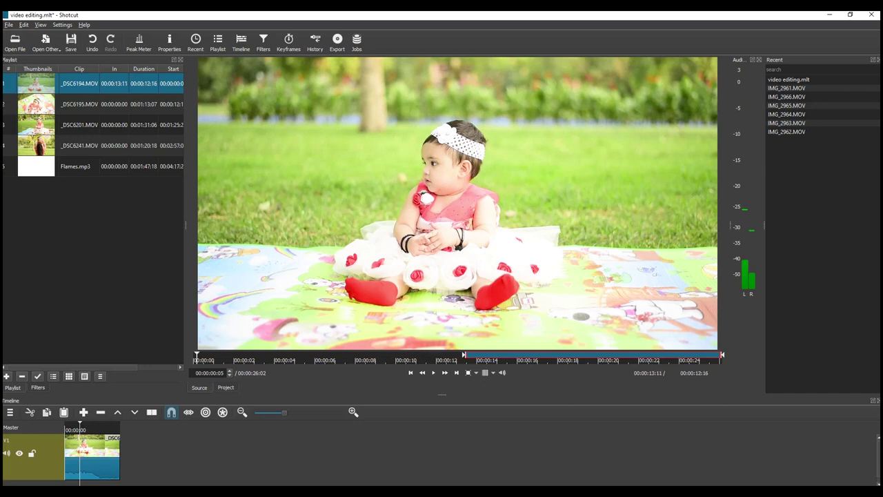
{"action": "key", "text": "space"}
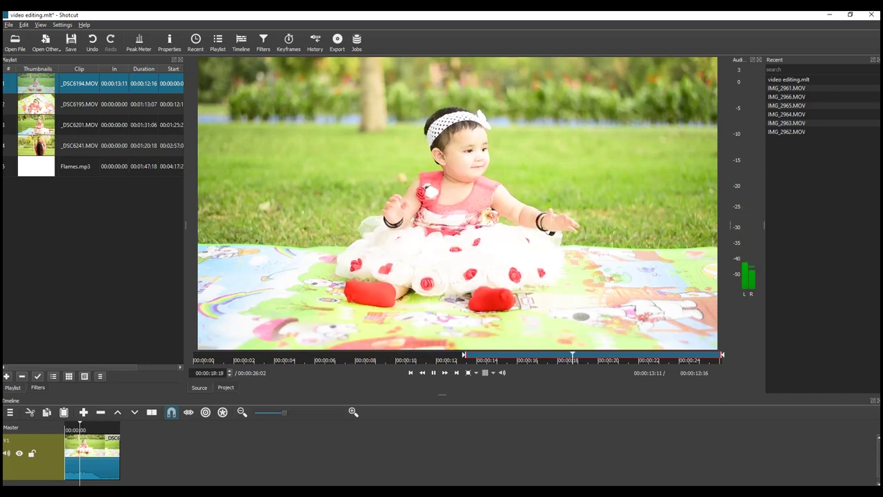
{"action": "key", "text": "i"}
{"action": "key", "text": "o"}
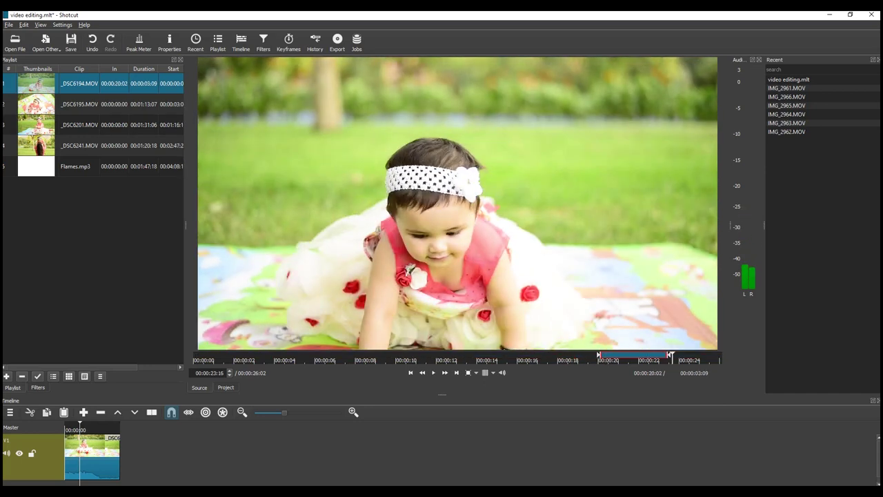
{"action": "left_click_drag", "start_coordinate": [37, 83], "coordinate": [131, 456]}
Open _DSC6195.MOV from the playlist and set its in point to 00:01:05:01
{"action": "double_click", "coordinate": [37, 104]}
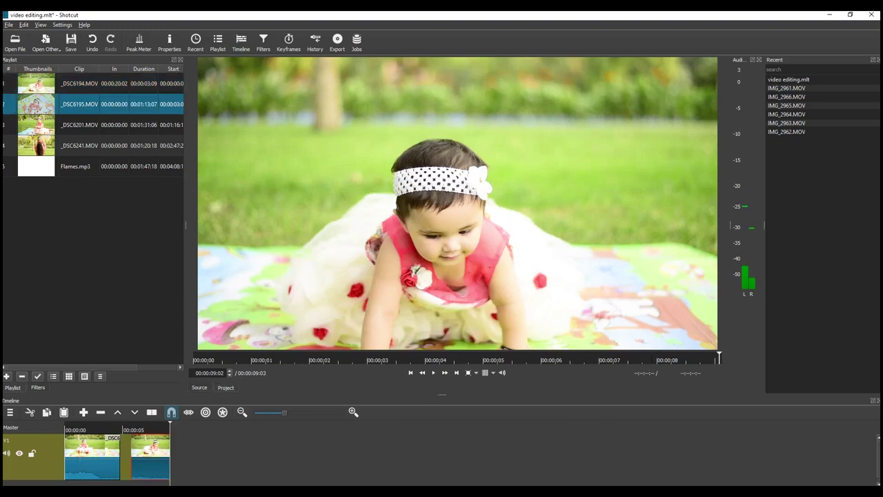
{"action": "key", "text": "space"}
{"action": "left_click", "coordinate": [467, 354]}
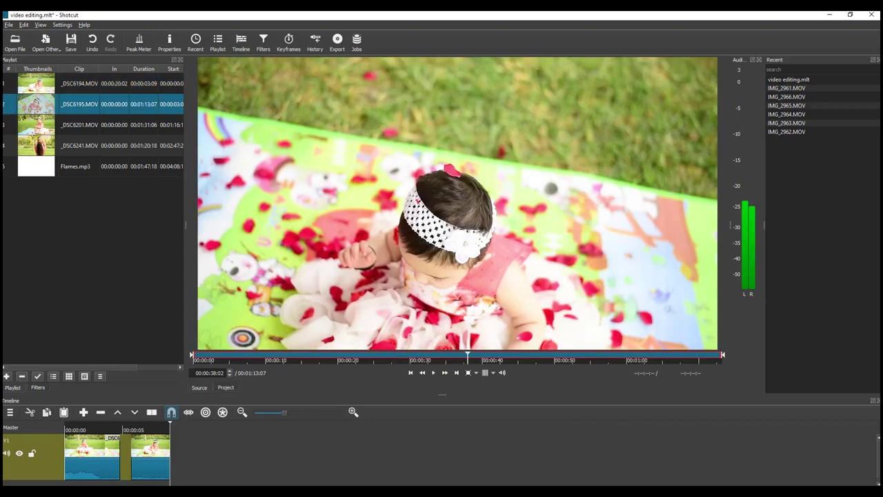
{"action": "left_click_drag", "start_coordinate": [467, 355], "coordinate": [662, 354]}
{"action": "key", "text": "i"}
{"action": "key", "text": "space"}
{"action": "key", "text": "space"}
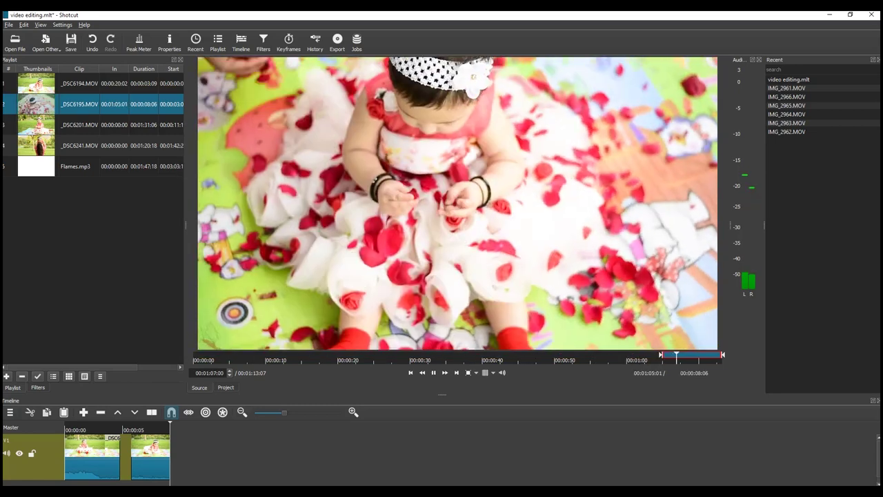
Set the in point of _DSC6201.MOV to 00:00:15:06, mark its out point and add the segment after the last timeline clip
{"action": "double_click", "coordinate": [80, 125]}
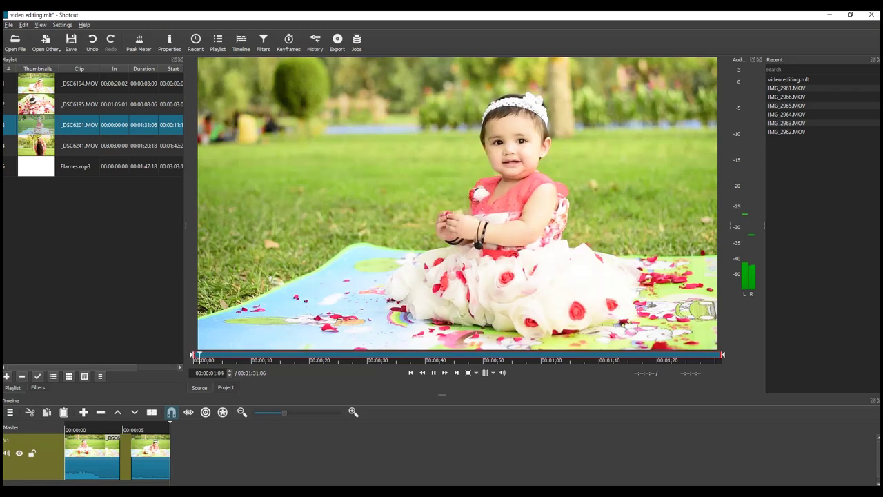
{"action": "key", "text": "i"}
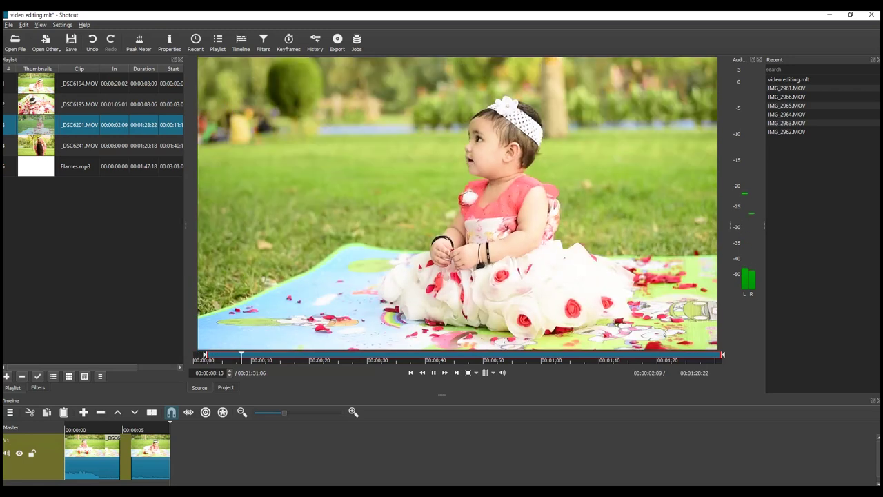
{"action": "key", "text": "i"}
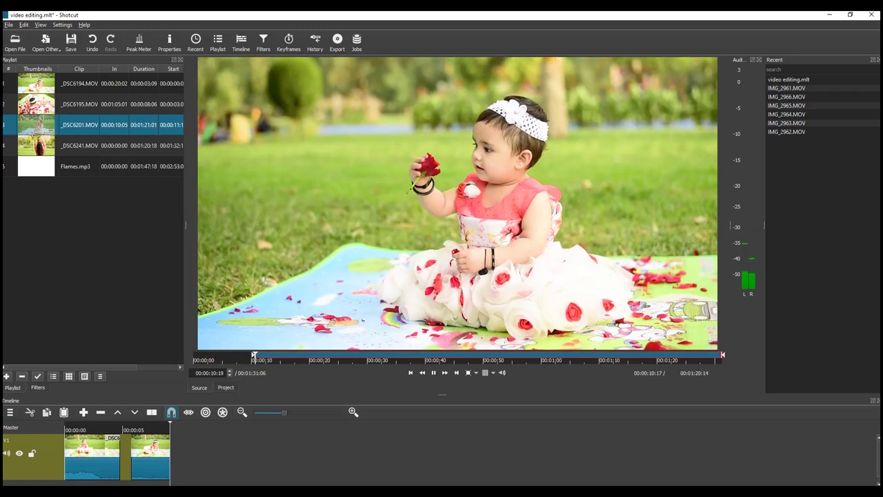
{"action": "key", "text": "i"}
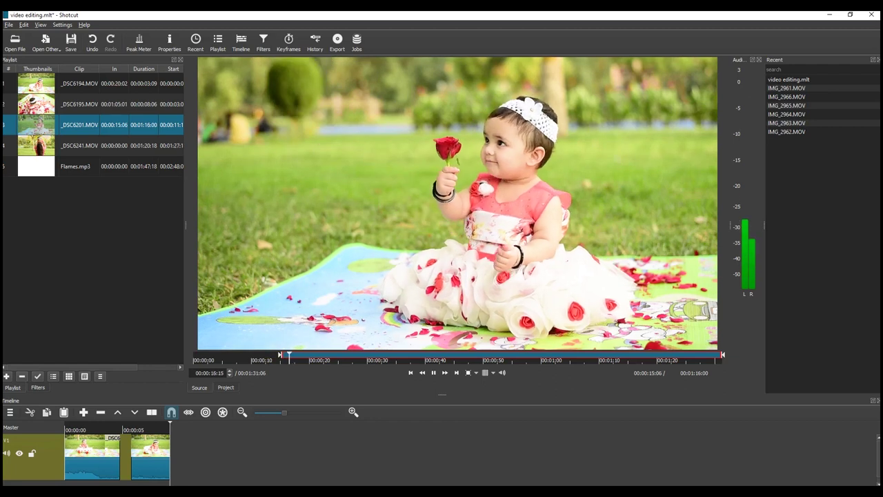
{"action": "key", "text": "k"}
{"action": "left_click_drag", "start_coordinate": [305, 357], "coordinate": [298, 356]}
{"action": "key", "text": "o"}
{"action": "left_click_drag", "start_coordinate": [303, 303], "coordinate": [185, 457]}
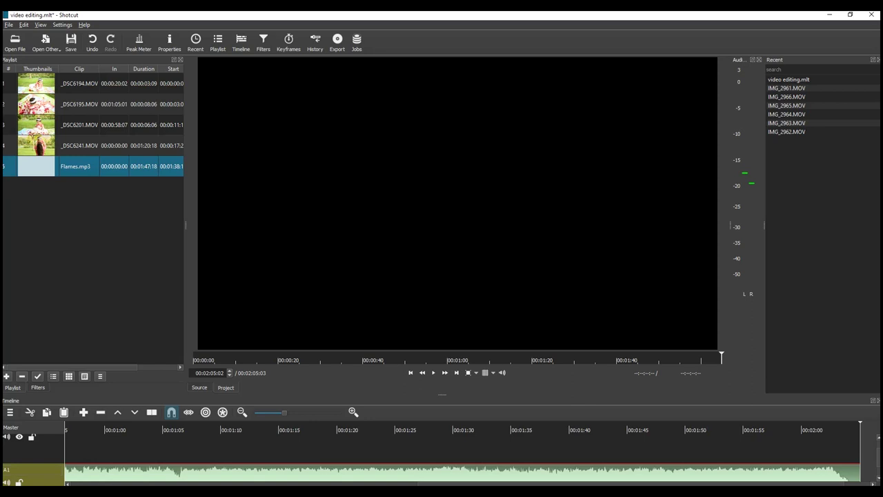
Move the Flames.mp3 music clip to the start of audio track A1 and check it against the video
{"action": "key", "text": "Home"}
{"action": "key", "text": "space"}
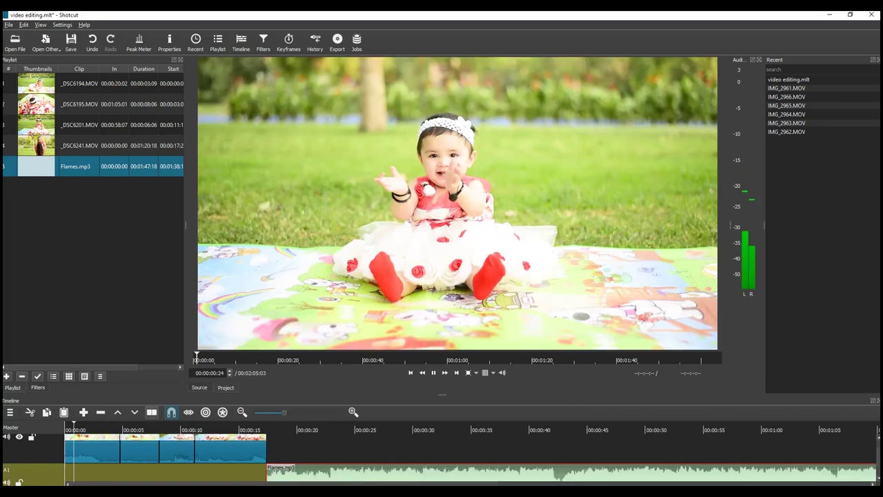
{"action": "left_click_drag", "start_coordinate": [317, 471], "coordinate": [96, 469]}
{"action": "left_click", "coordinate": [312, 429]}
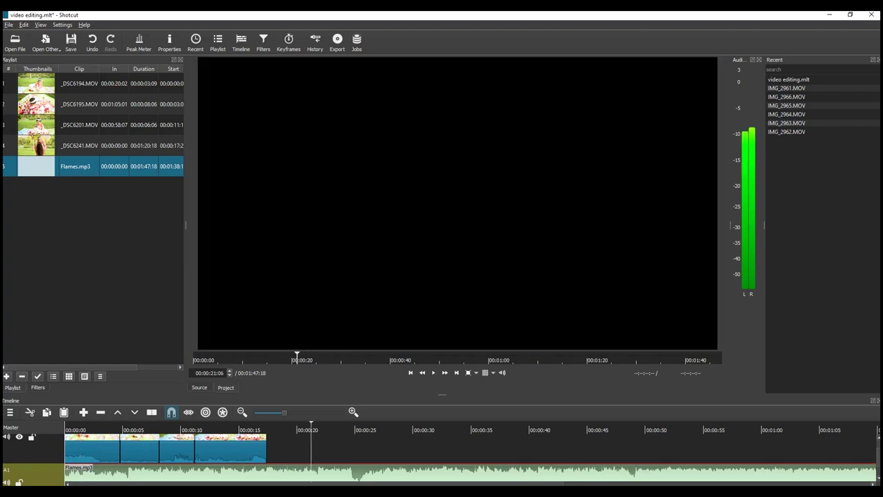
{"action": "left_click_drag", "start_coordinate": [311, 429], "coordinate": [223, 429]}
Trim _DSC6241.MOV to a 00:00:02:22 segment starting at 00:00:01:15
{"action": "key", "text": "Home"}
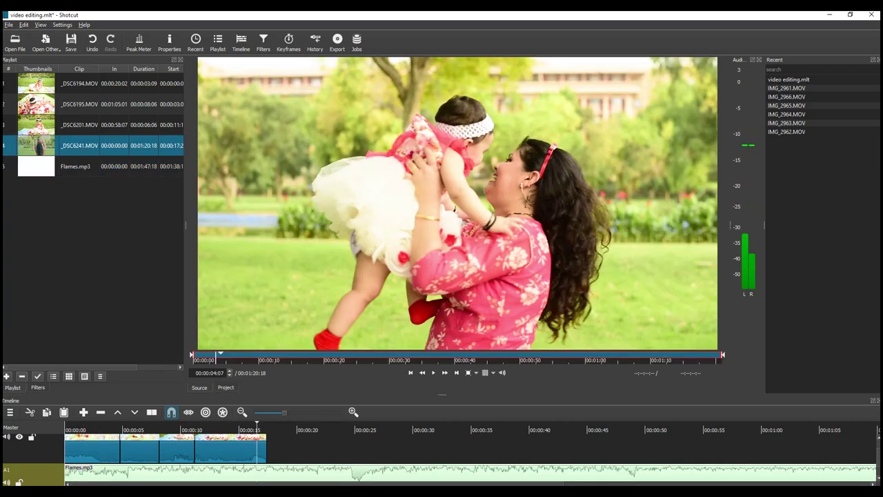
{"action": "key", "text": "i"}
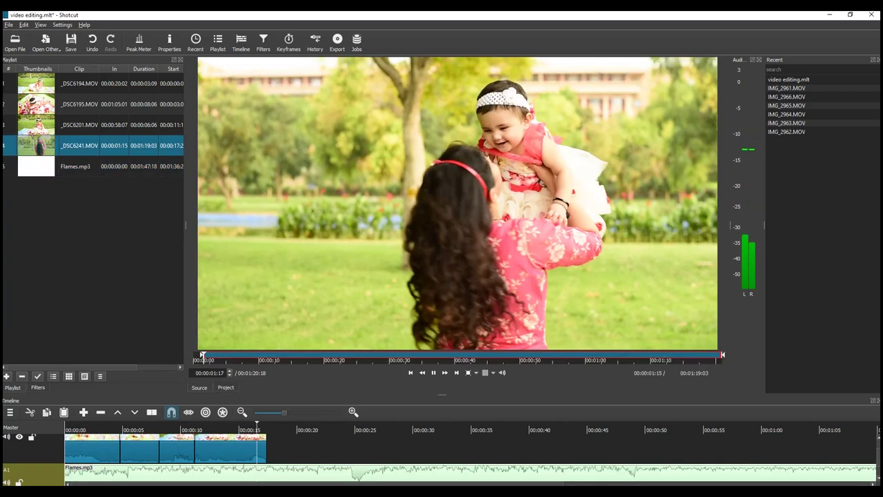
{"action": "key", "text": "space"}
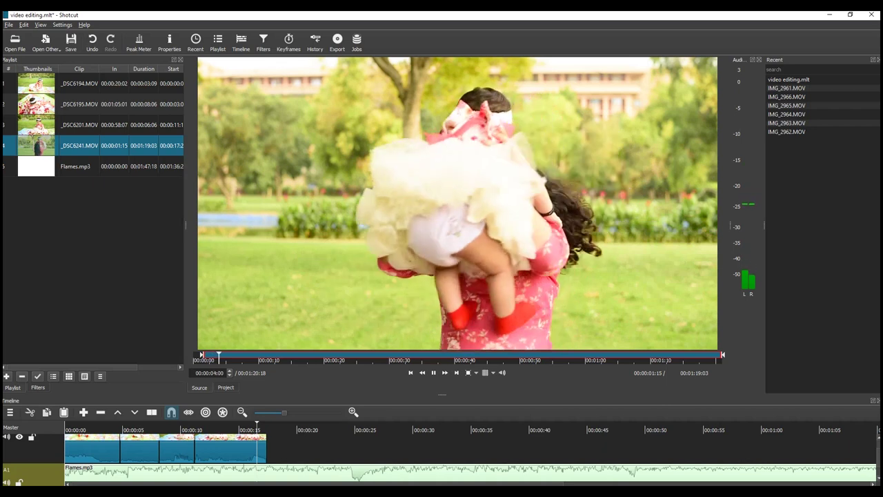
{"action": "key", "text": "o"}
{"action": "key", "text": "space"}
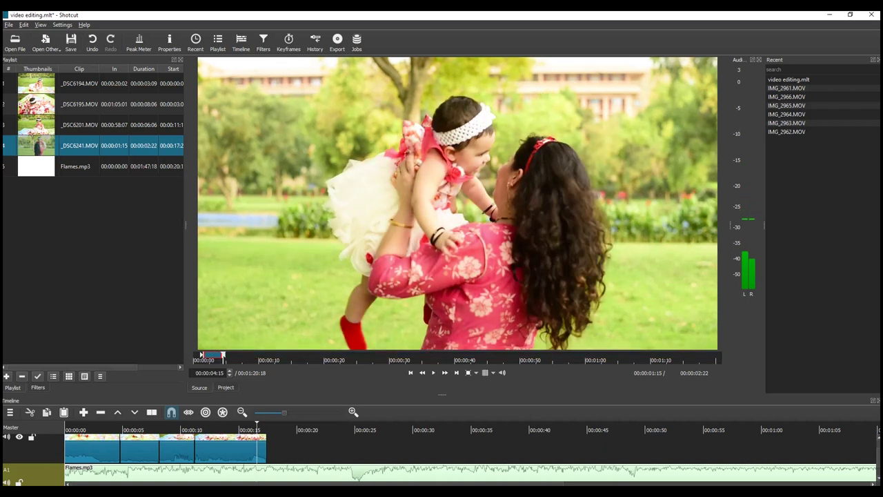
Play the end of the sequence and remove the split-off part of Flames.mp3 beyond the last video clip
{"action": "left_click", "coordinate": [262, 429]}
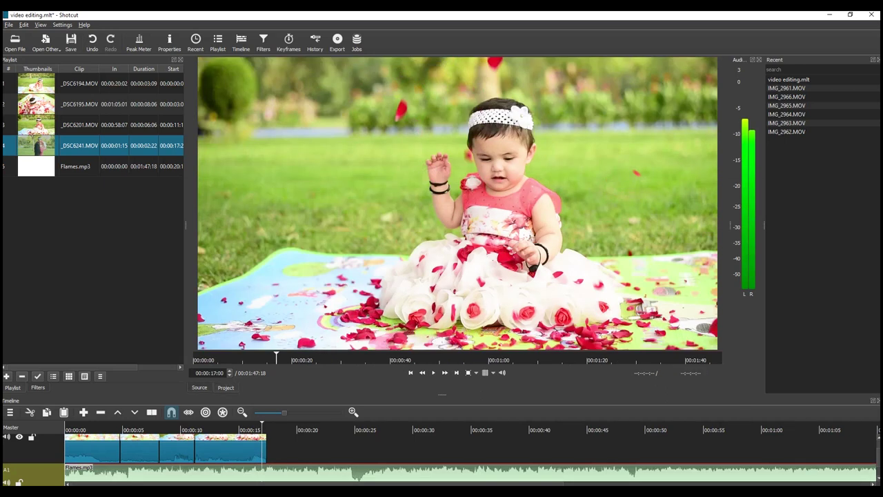
{"action": "key", "text": "space"}
{"action": "key", "text": "space"}
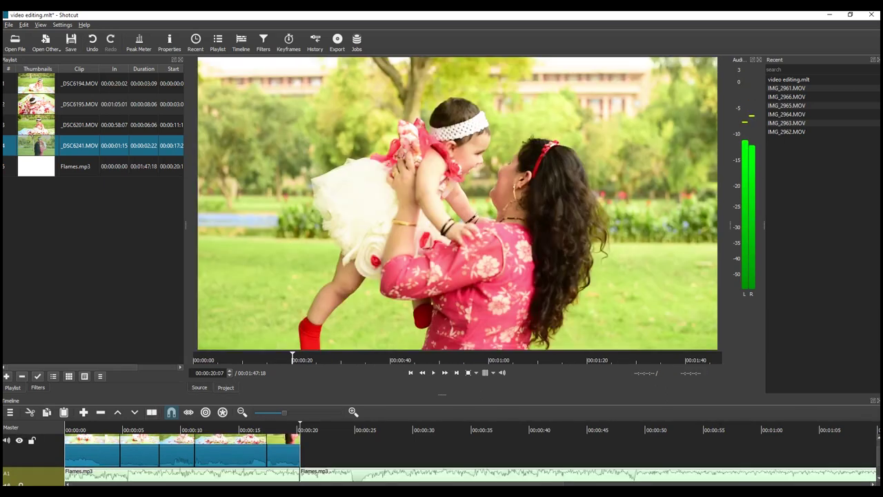
{"action": "right_click", "coordinate": [345, 475]}
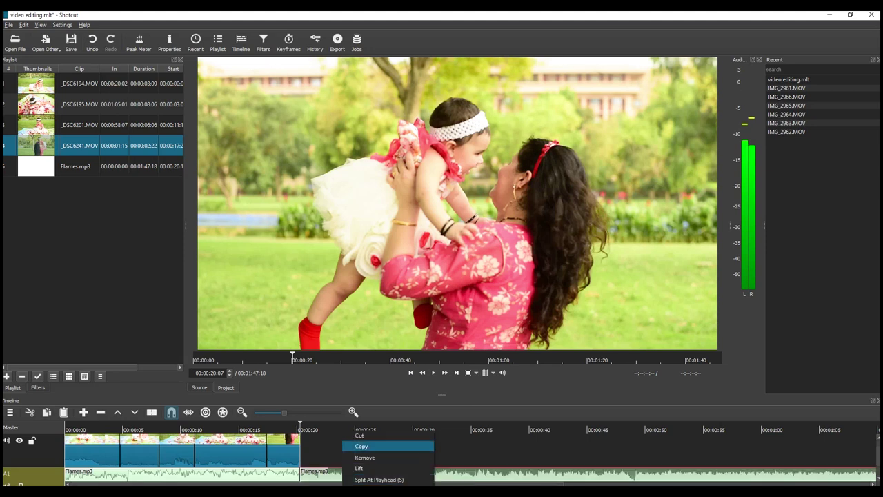
{"action": "left_click", "coordinate": [372, 446]}
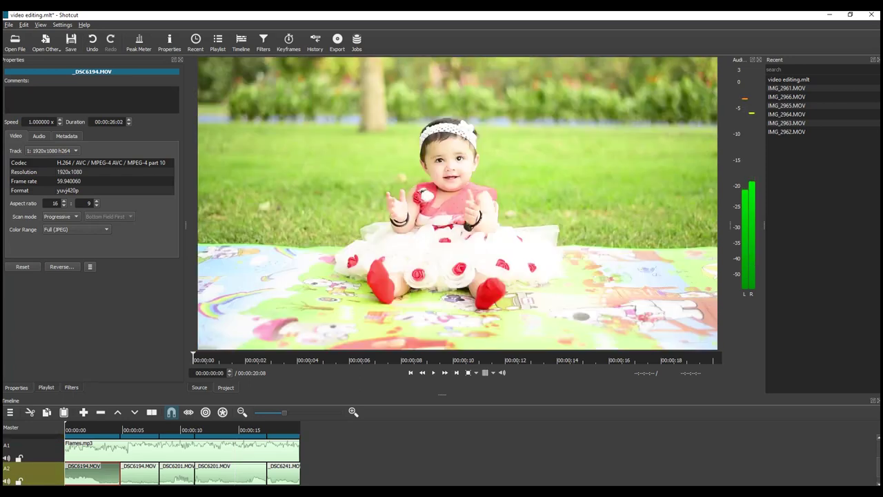
Delete all of the detached camera audio clips from track A2
{"action": "key", "text": "Delete"}
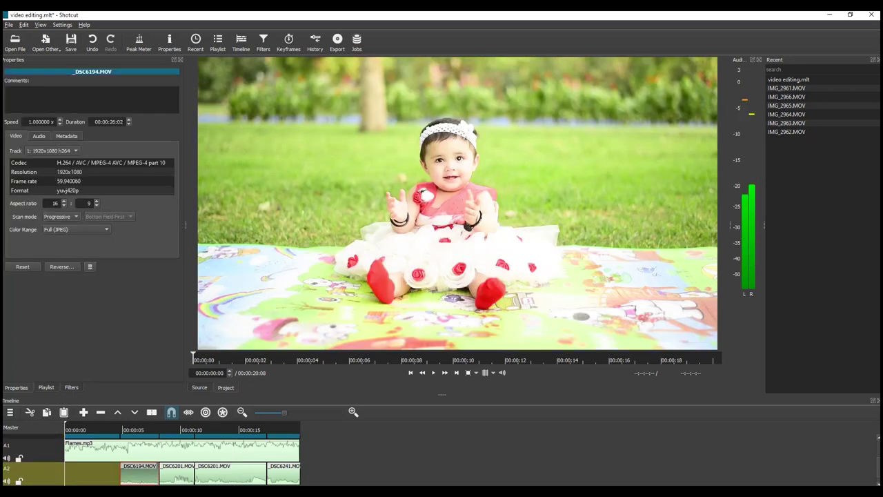
{"action": "key", "text": "z"}
{"action": "key", "text": "z"}
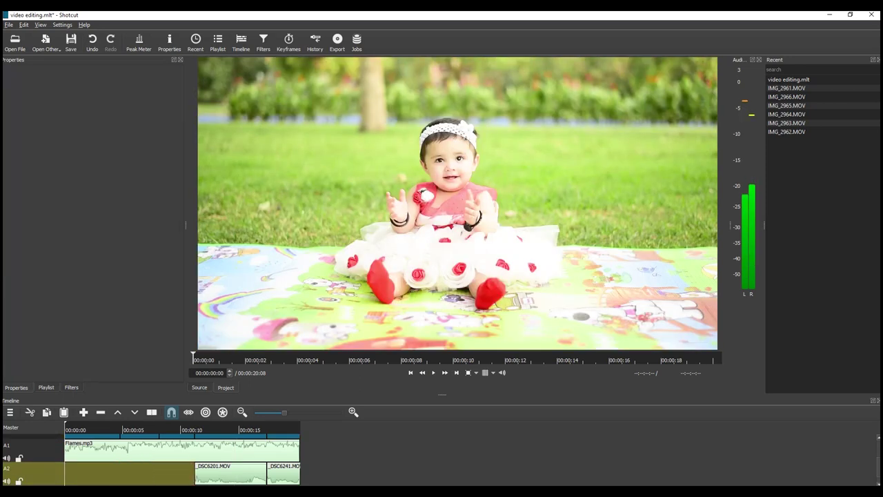
{"action": "key", "text": "z"}
{"action": "key", "text": "z"}
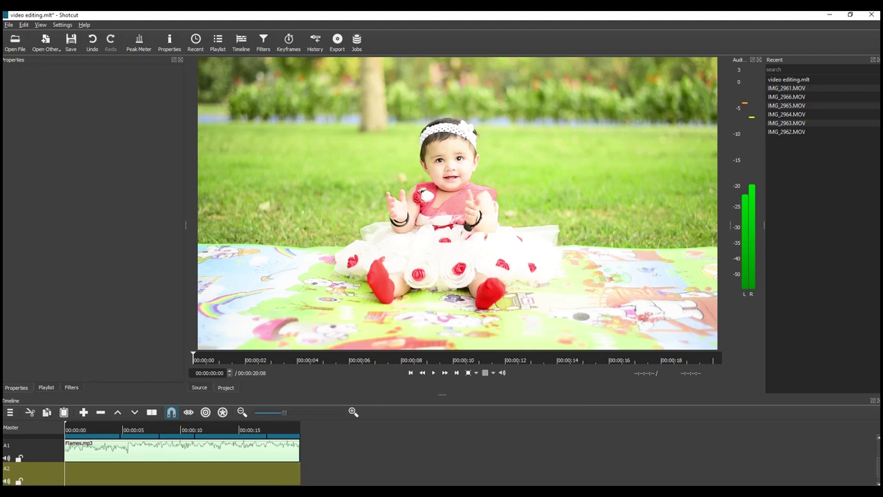
Play back the edited sequence from the start to check the video clips with the background music
{"action": "key", "text": "space"}
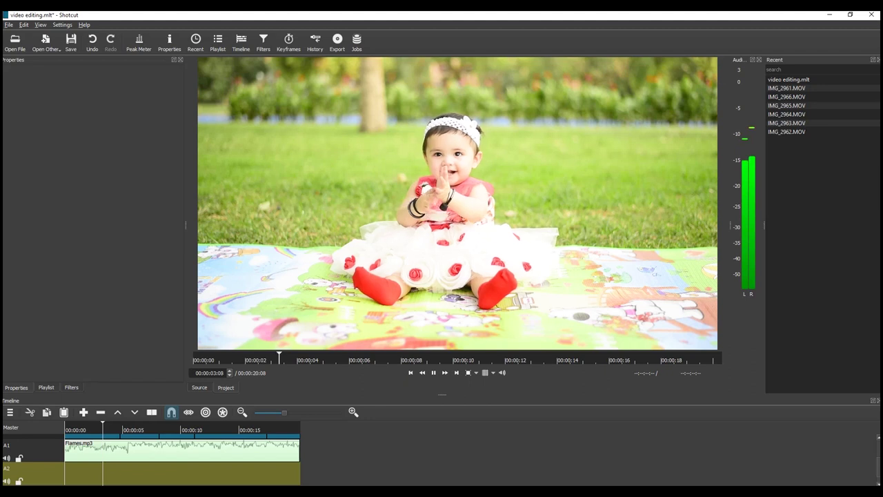
{"action": "key", "text": "space"}
{"action": "scroll", "coordinate": [182, 459], "scroll_direction": "up", "scroll_amount": 2}
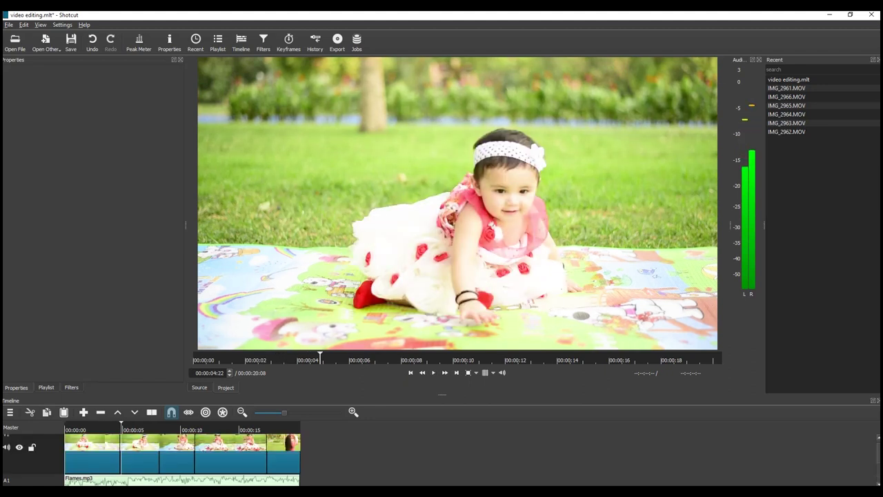
{"action": "scroll", "coordinate": [183, 455], "scroll_direction": "up", "scroll_amount": 1}
{"action": "key", "text": "space"}
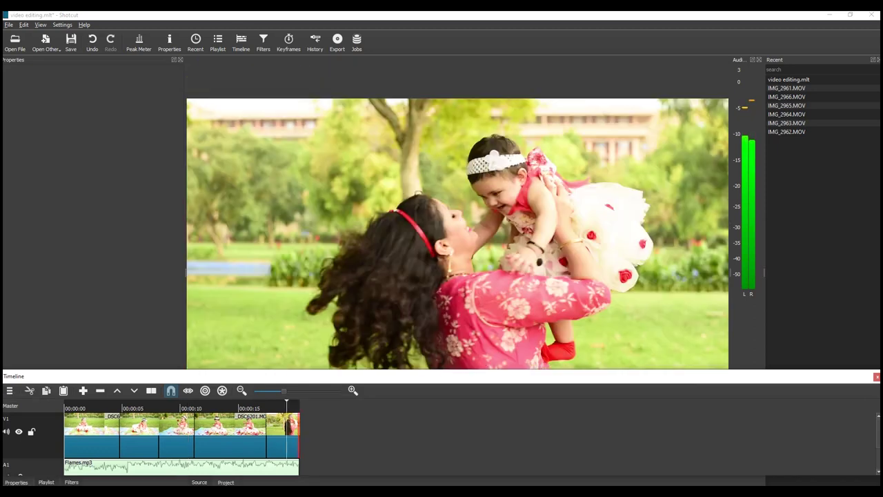
{"action": "right_click", "coordinate": [300, 429]}
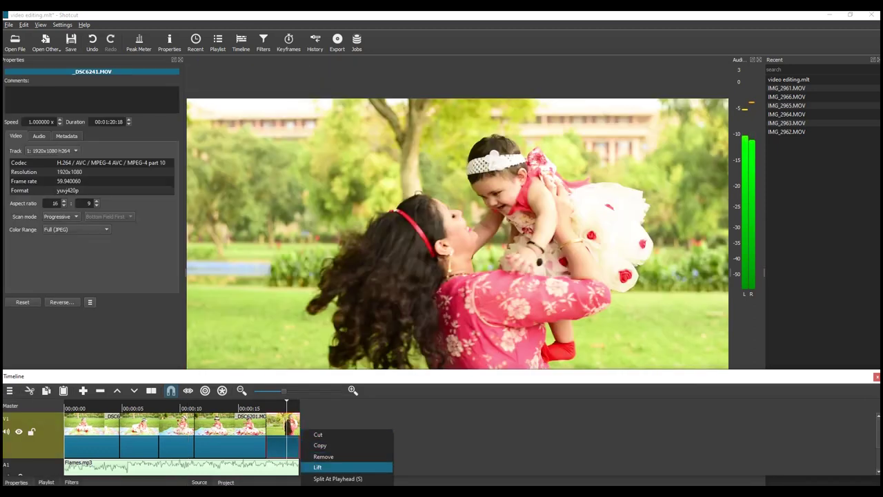
{"action": "left_click", "coordinate": [318, 435]}
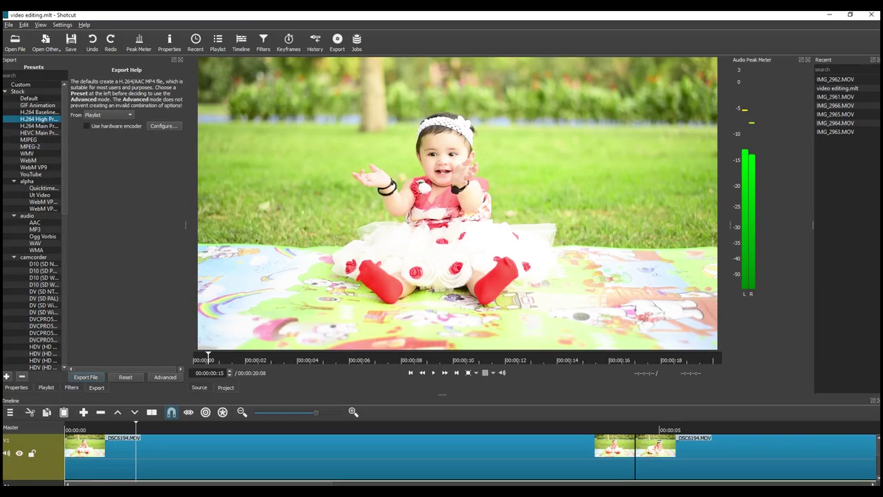
Start exporting the project as an MP4 file named video editing to New Volume (D:)
{"action": "left_click", "coordinate": [86, 376]}
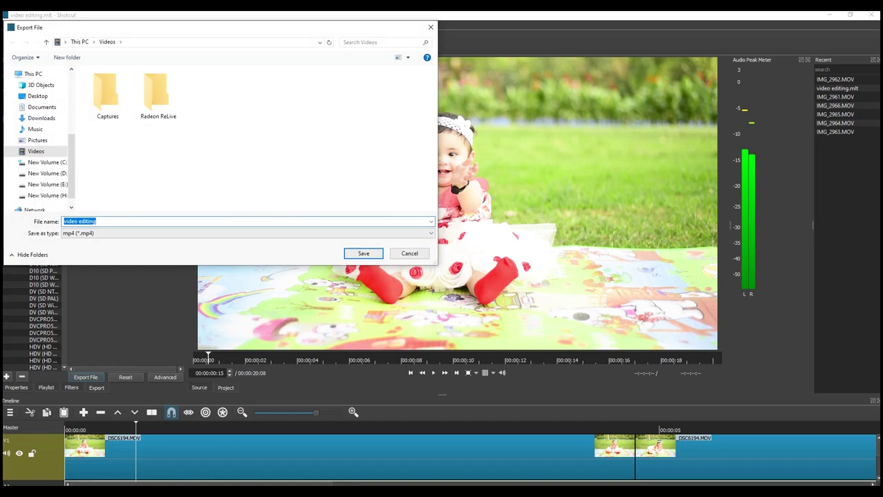
{"action": "left_click", "coordinate": [47, 174]}
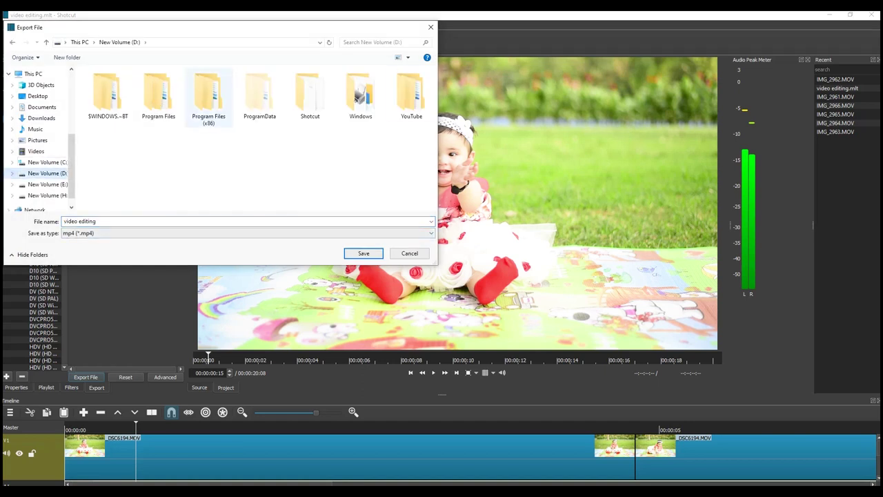